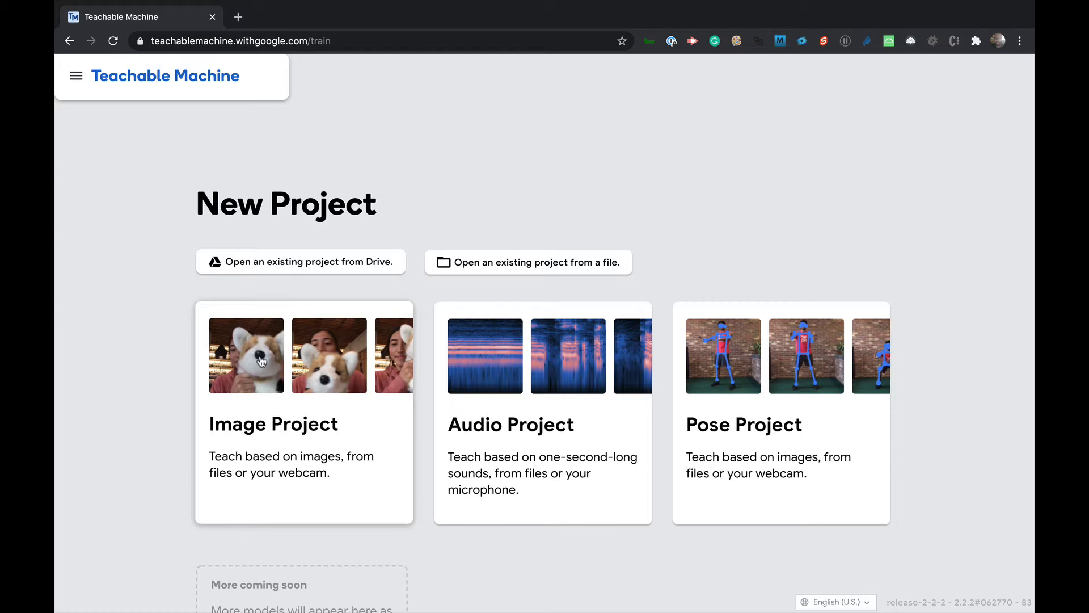
Step: Start a new image project that is taught from files or webcam images
{"action": "left_click", "coordinate": [261, 361]}
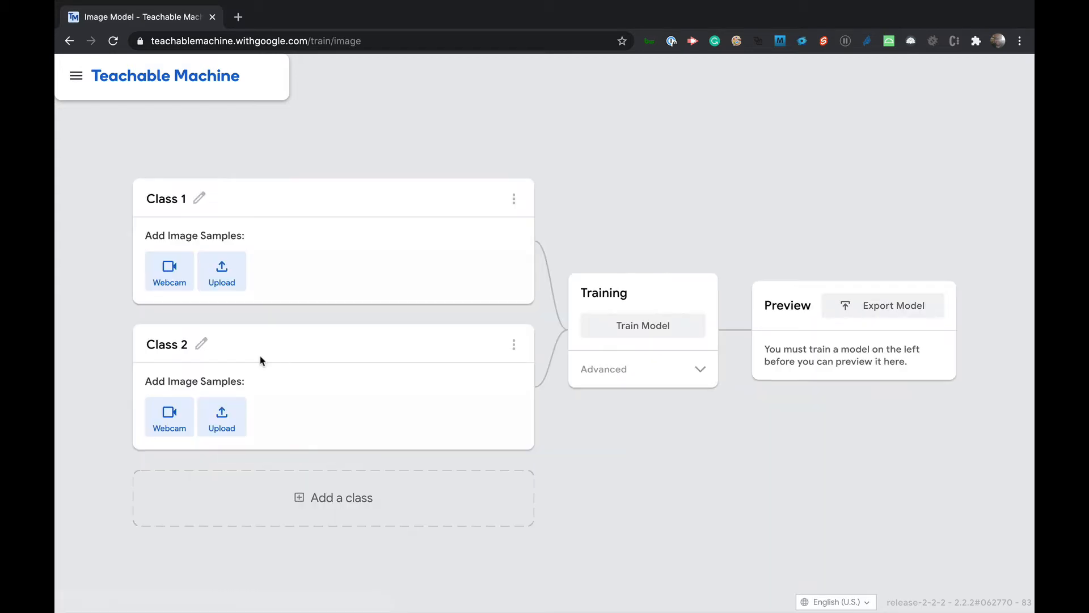
Step: Rename the first class as thumbs_up and enter thu as the second class's name
{"action": "left_click", "coordinate": [199, 198]}
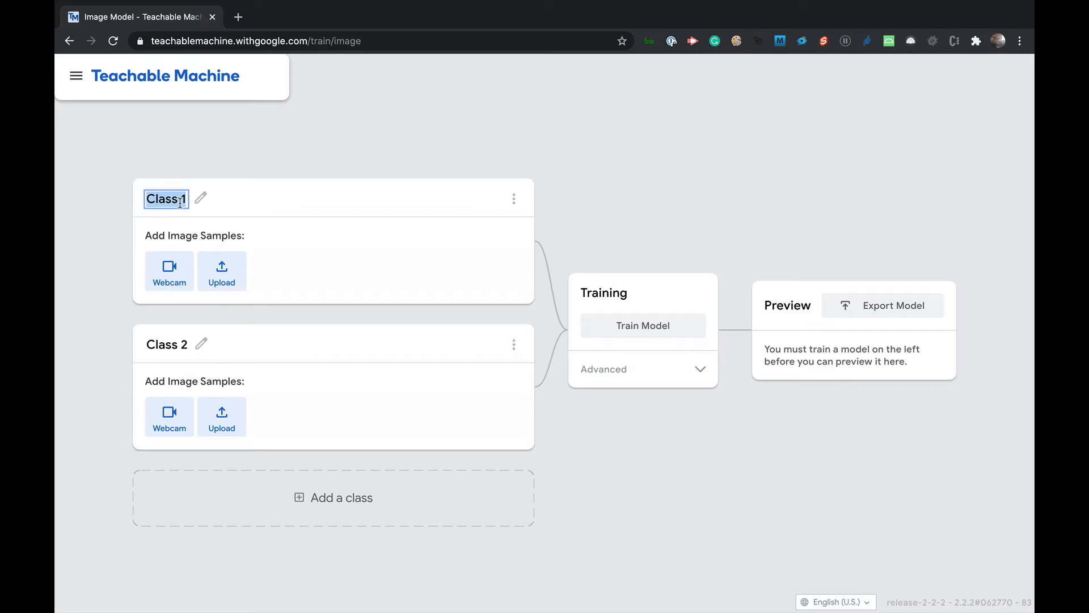
{"action": "type", "text": "thumsb"}
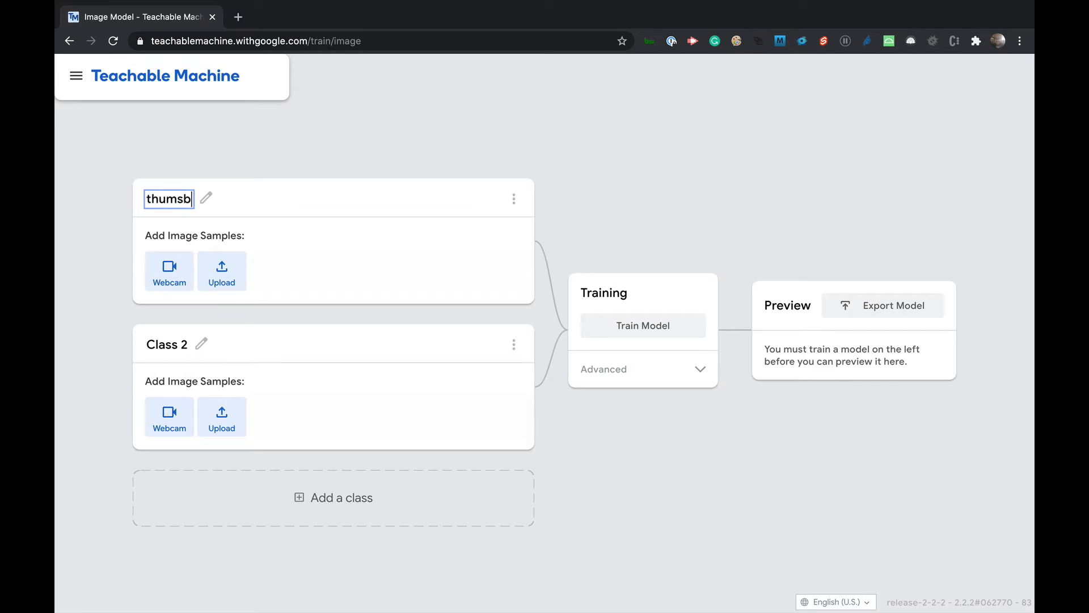
{"action": "key", "text": "BackSpace"}
{"action": "key", "text": "BackSpace"}
{"action": "type", "text": "bs_up"}
{"action": "left_click", "coordinate": [199, 345]}
{"action": "type", "text": "thu"}
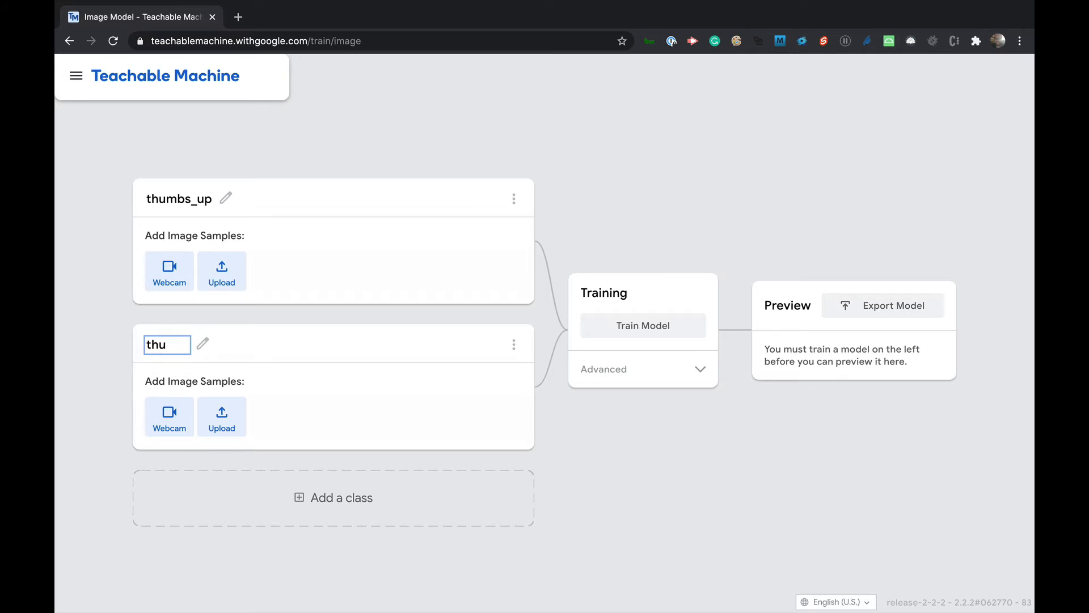
Step: Rename the first class as up and the second class as down
{"action": "left_click", "coordinate": [226, 198]}
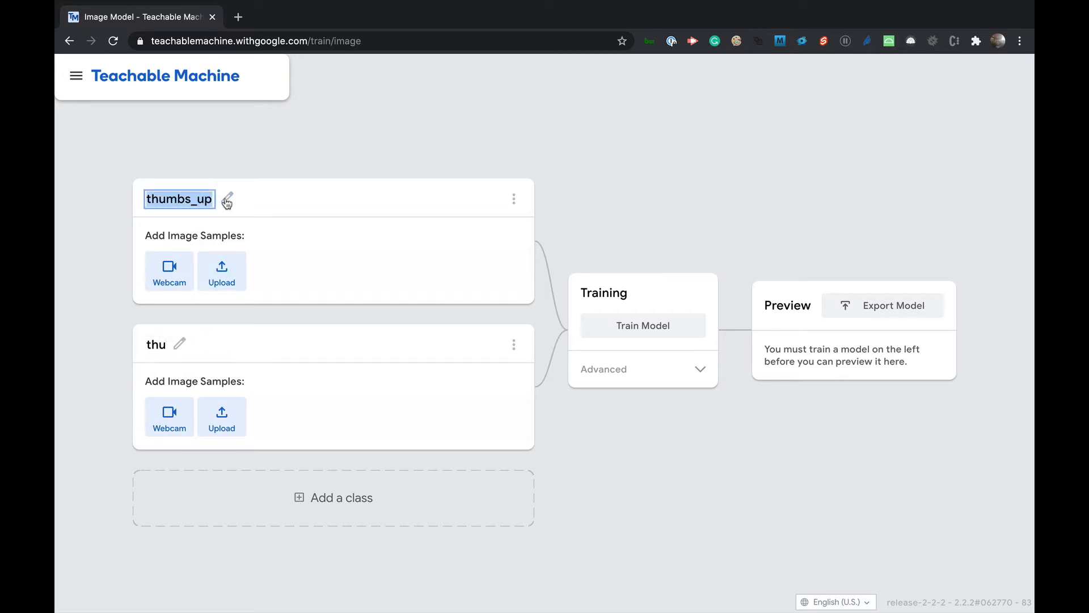
{"action": "type", "text": "up"}
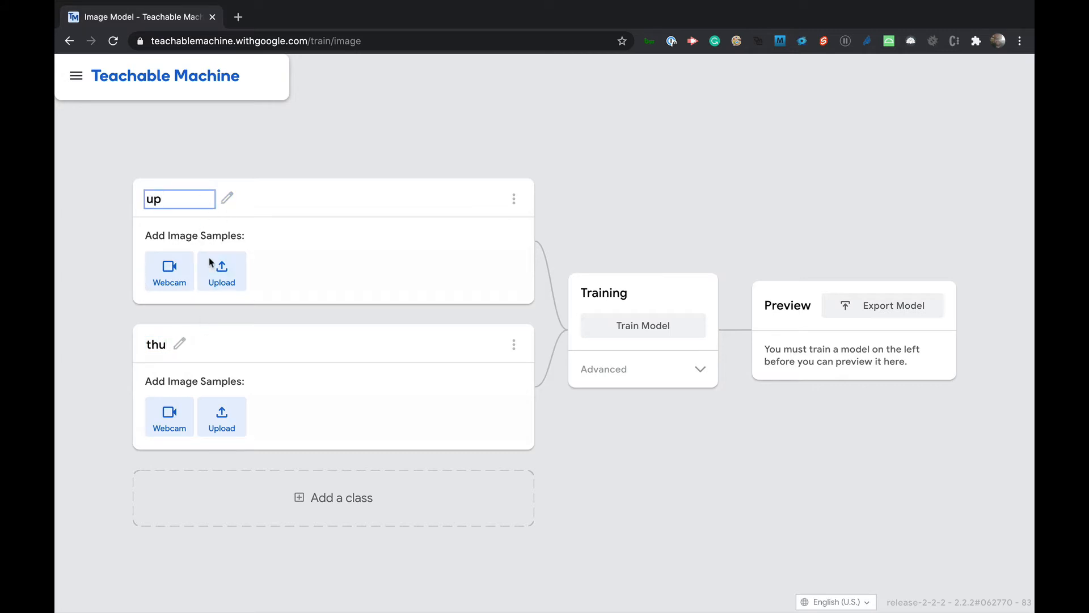
{"action": "left_click", "coordinate": [179, 343]}
{"action": "type", "text": "down"}
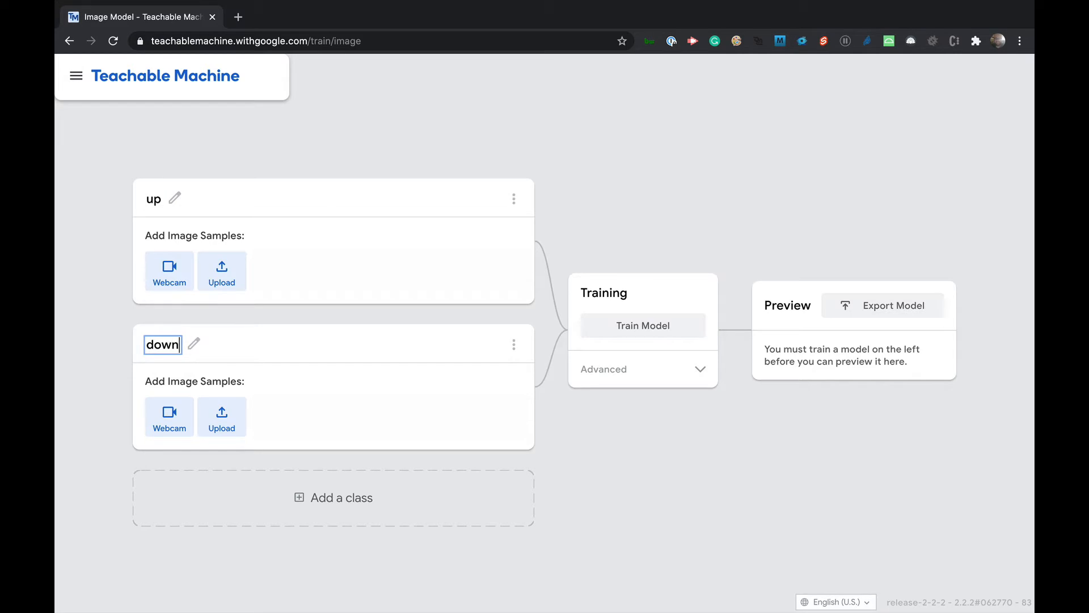
Step: Add a third class to the project and name it nothing
{"action": "left_click", "coordinate": [352, 509]}
{"action": "left_click", "coordinate": [203, 423]}
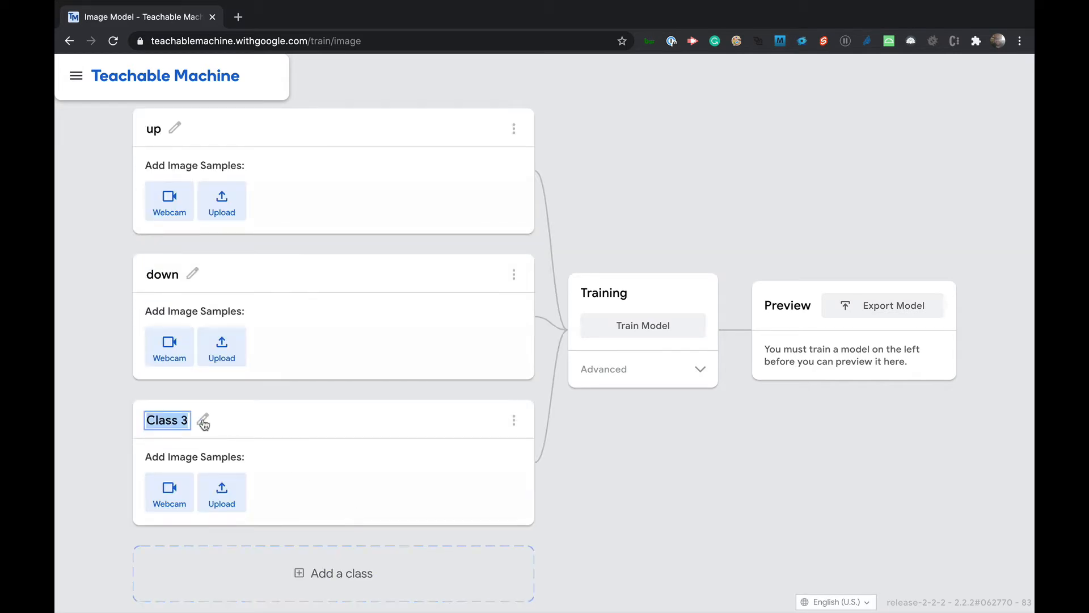
{"action": "type", "text": "nothin"}
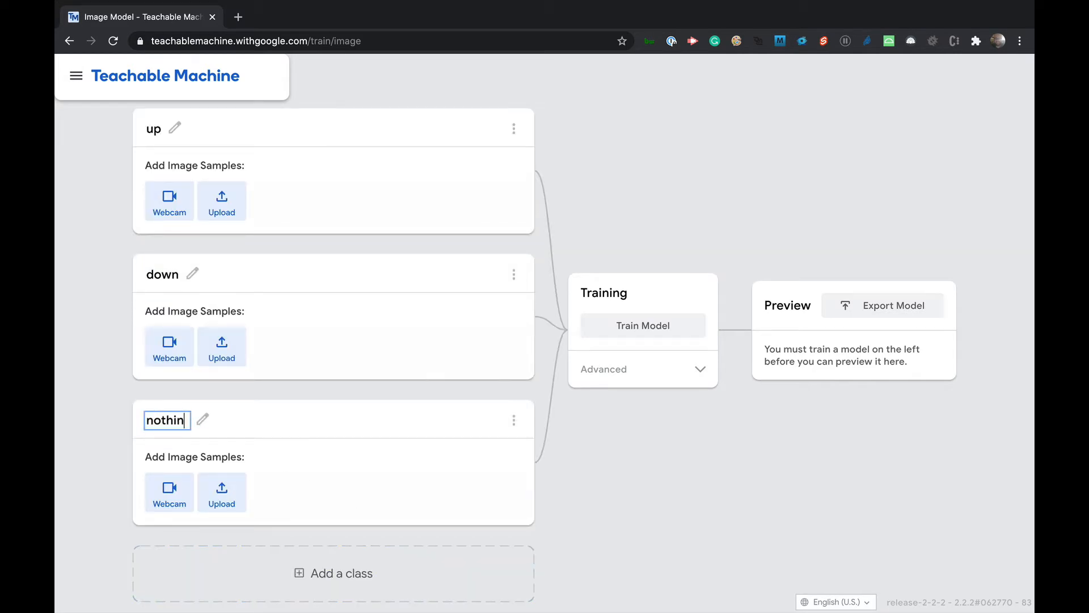
{"action": "type", "text": "g"}
{"action": "left_click", "coordinate": [300, 445]}
Step: Record about 210 thumbs-up webcam samples for the up class and about 210 thumbs-down webcam samples for the down class
{"action": "left_click", "coordinate": [166, 199]}
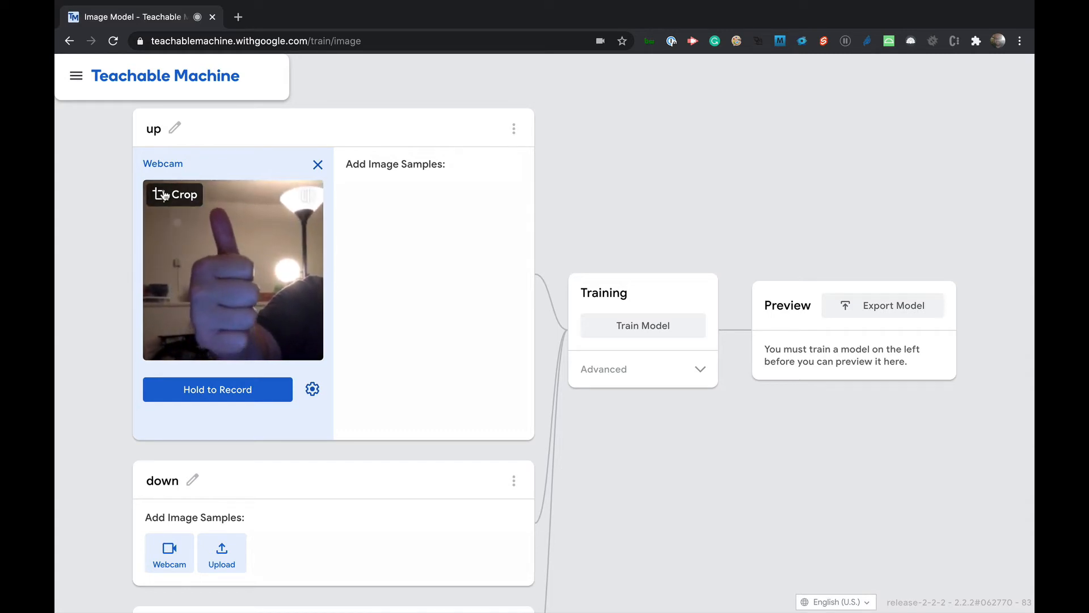
{"action": "left_click_drag", "start_coordinate": [252, 395], "coordinate": [252, 397]}
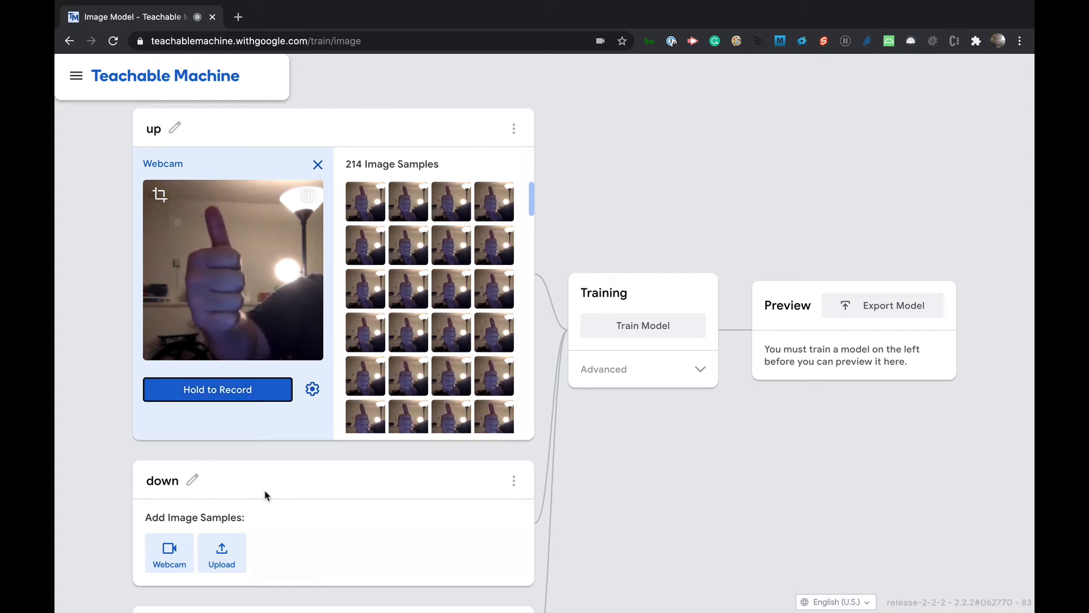
{"action": "scroll", "coordinate": [263, 496], "scroll_direction": "down", "scroll_amount": 2}
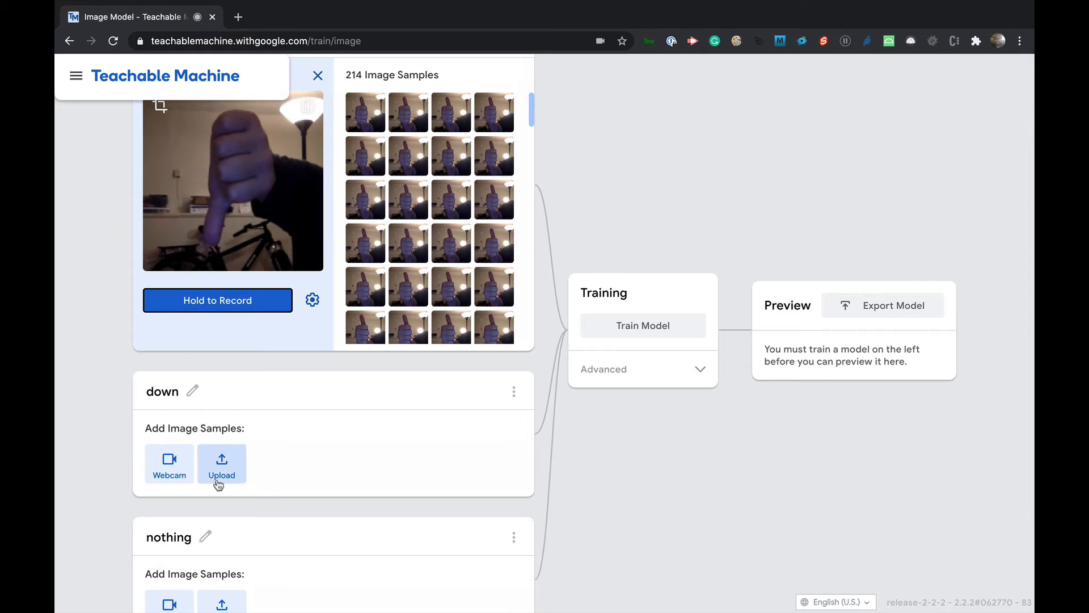
{"action": "left_click", "coordinate": [178, 477]}
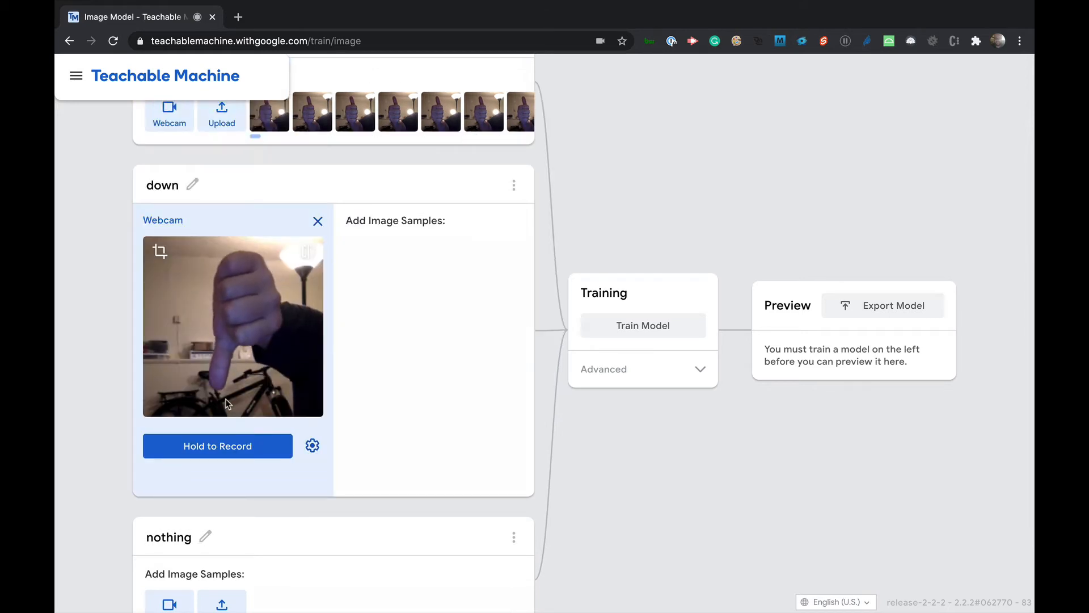
{"action": "left_click_drag", "start_coordinate": [225, 442], "coordinate": [226, 448]}
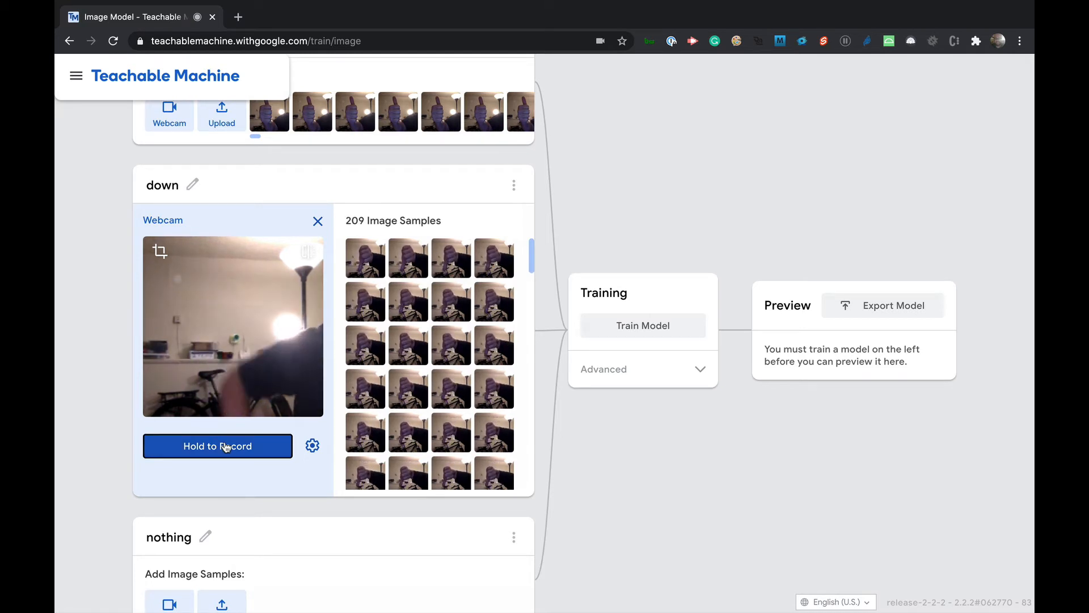
Step: Record about 210 webcam samples of the empty room, without any hand gesture, for the nothing class
{"action": "scroll", "coordinate": [230, 482], "scroll_direction": "down", "scroll_amount": 2}
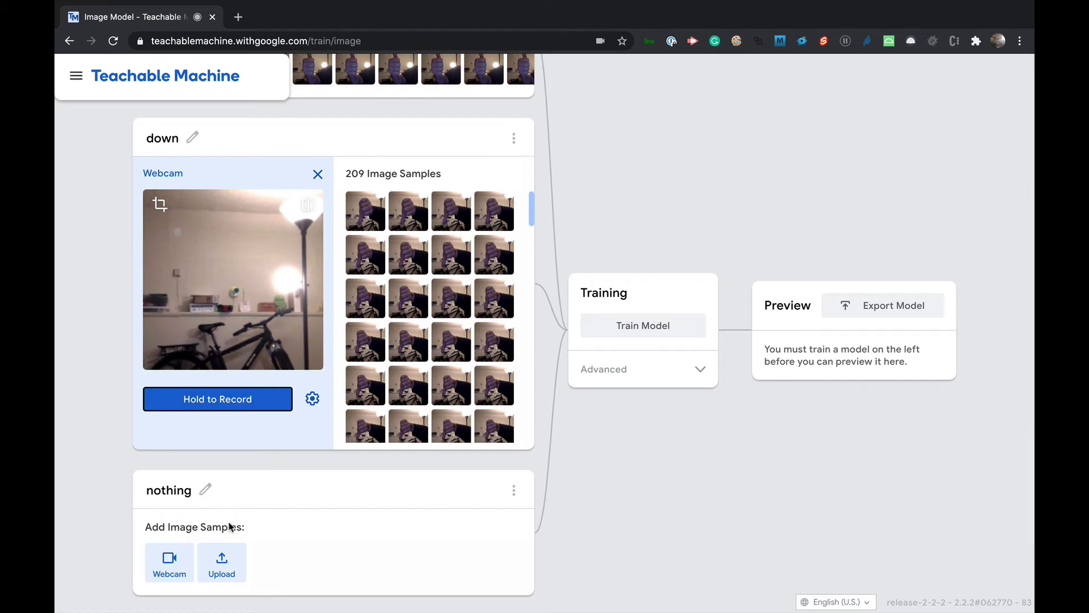
{"action": "scroll", "coordinate": [219, 493], "scroll_direction": "down", "scroll_amount": 3}
{"action": "left_click", "coordinate": [170, 486]}
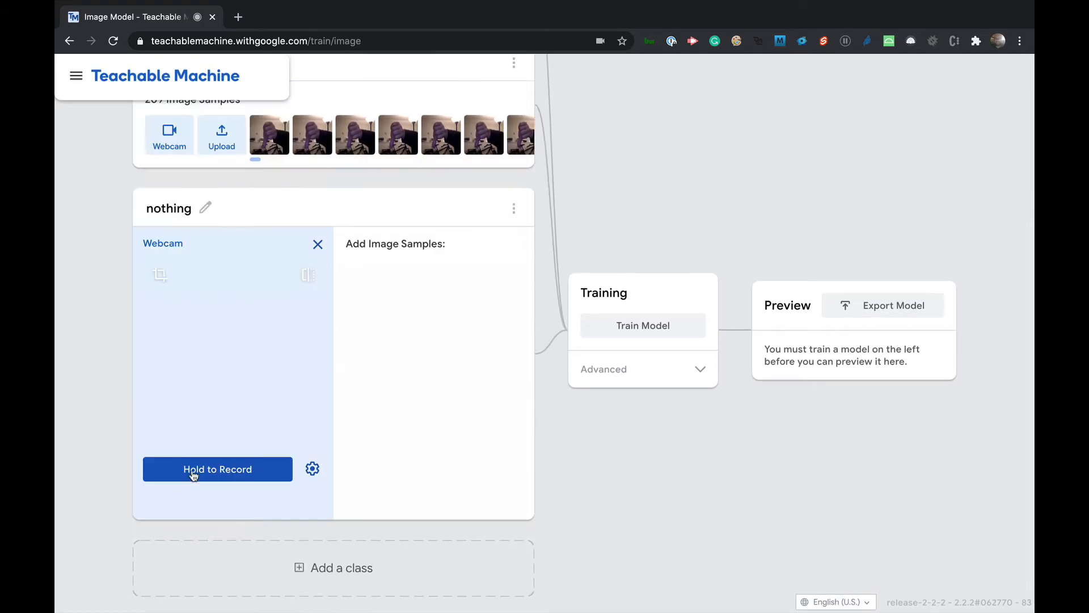
{"action": "left_click_drag", "start_coordinate": [224, 470], "coordinate": [225, 469]}
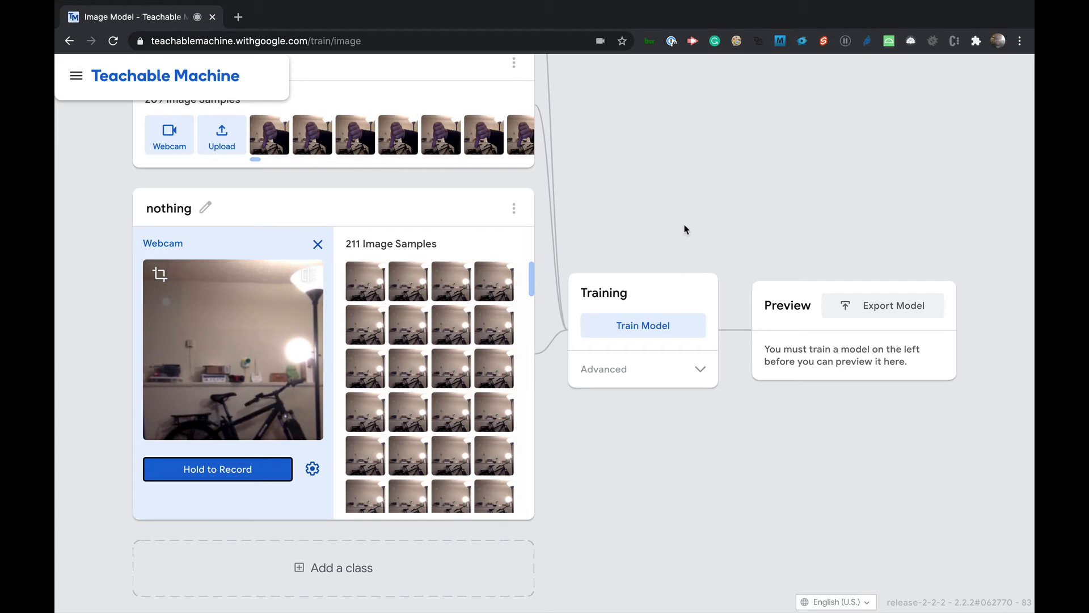
Step: Train the image model on the recorded samples of the up, down and nothing classes
{"action": "scroll", "coordinate": [685, 229], "scroll_direction": "up", "scroll_amount": 4}
{"action": "scroll", "coordinate": [682, 258], "scroll_direction": "up", "scroll_amount": 2}
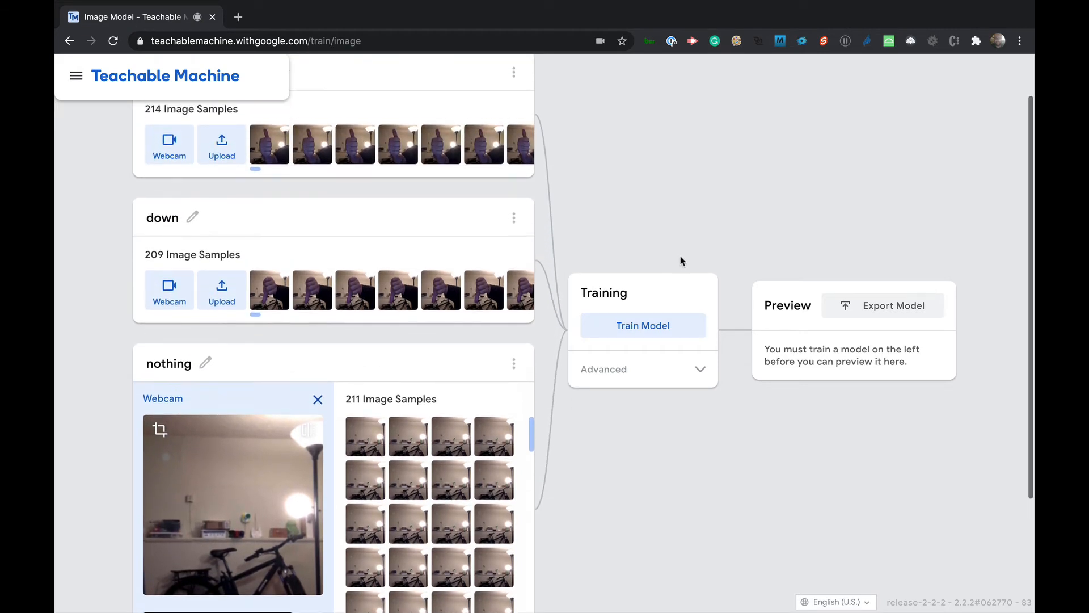
{"action": "scroll", "coordinate": [454, 258], "scroll_direction": "up", "scroll_amount": 2}
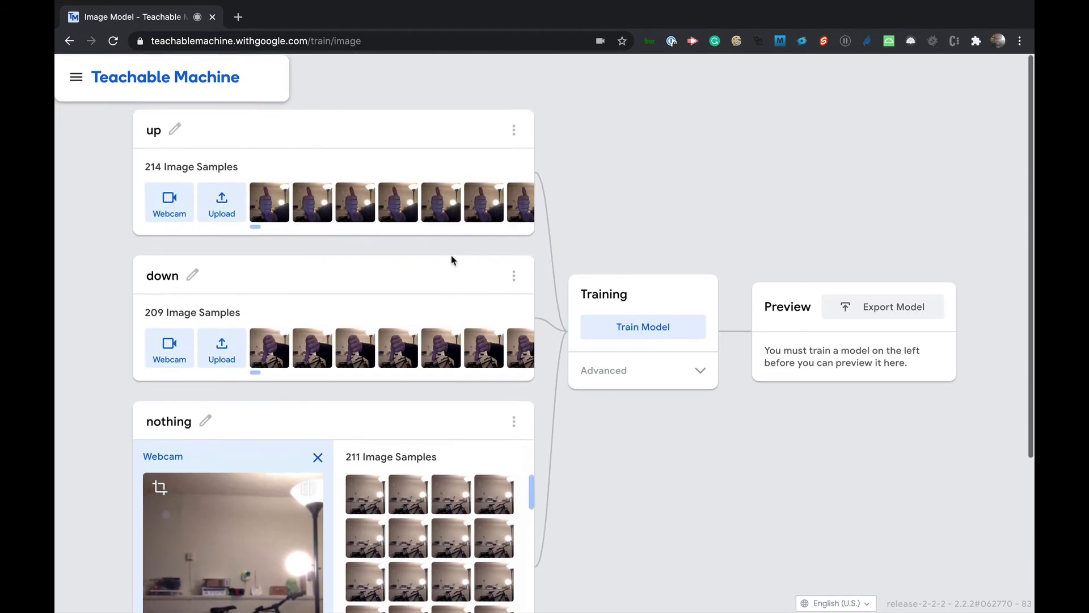
{"action": "scroll", "coordinate": [398, 340], "scroll_direction": "down", "scroll_amount": 1}
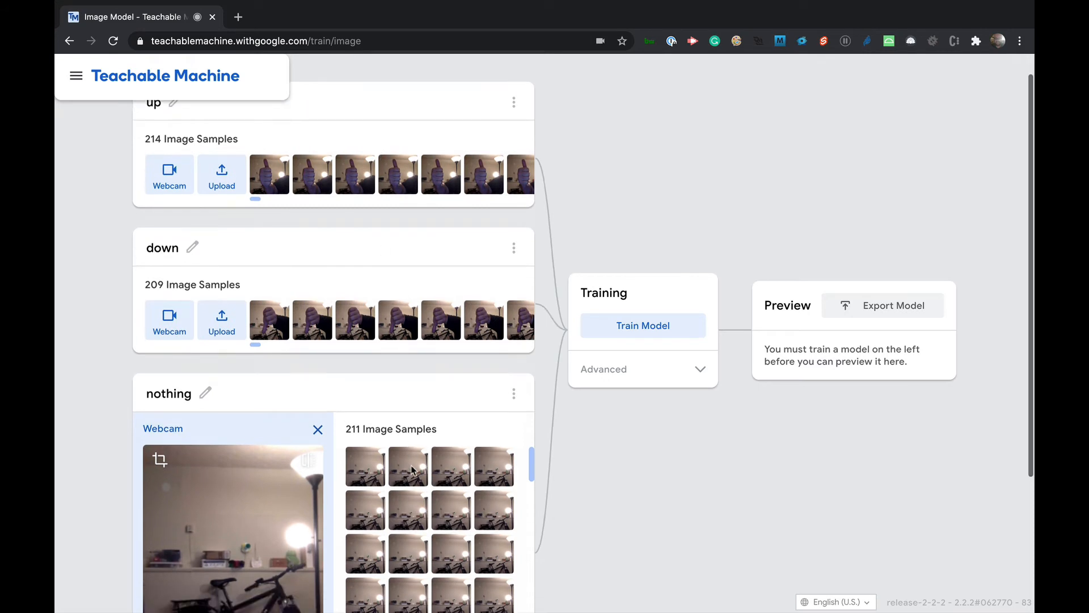
{"action": "left_click", "coordinate": [620, 329]}
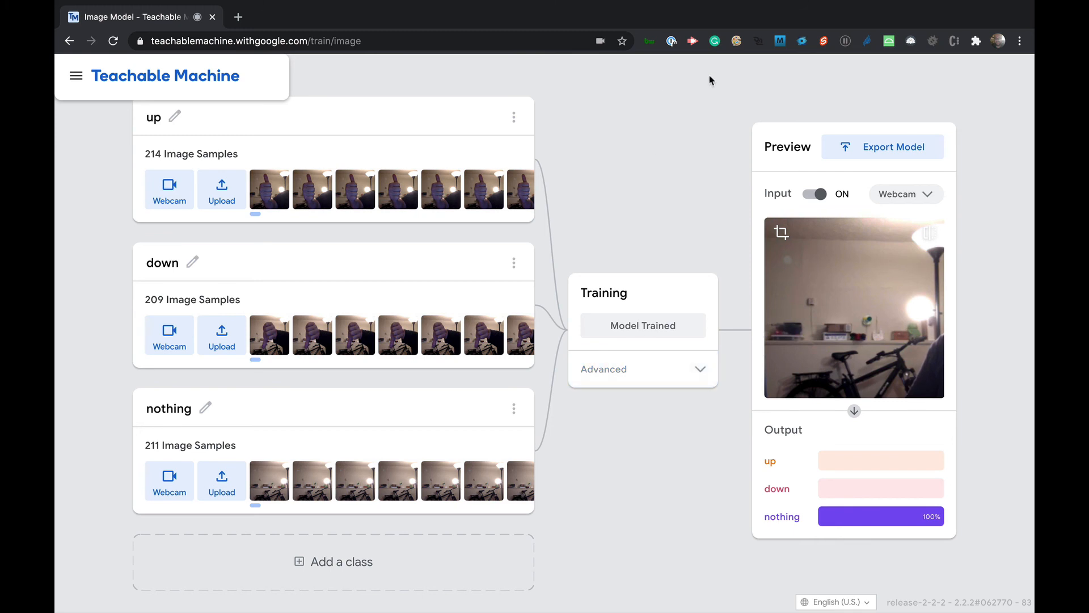
Step: Export the trained model as a Tensorflow.js download and display its p5.js code snippet
{"action": "left_click", "coordinate": [862, 143]}
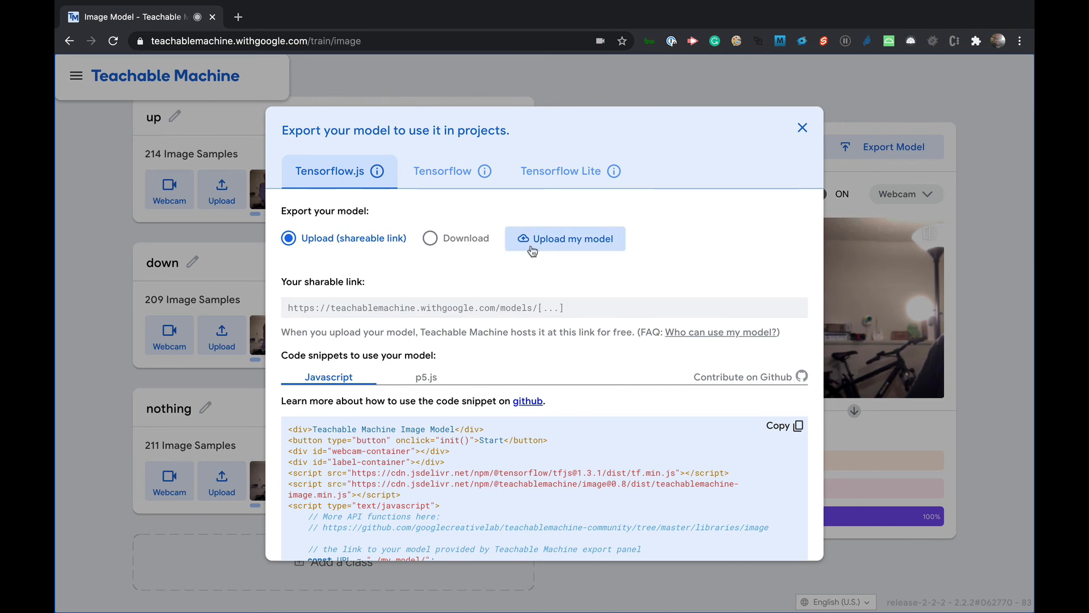
{"action": "left_click", "coordinate": [489, 243]}
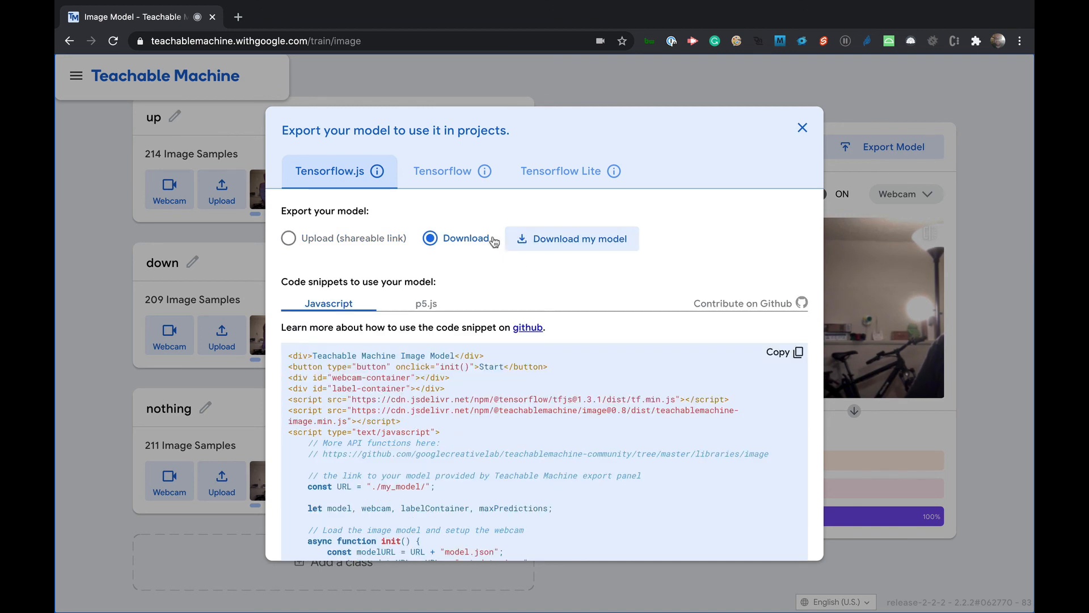
{"action": "left_click", "coordinate": [567, 248]}
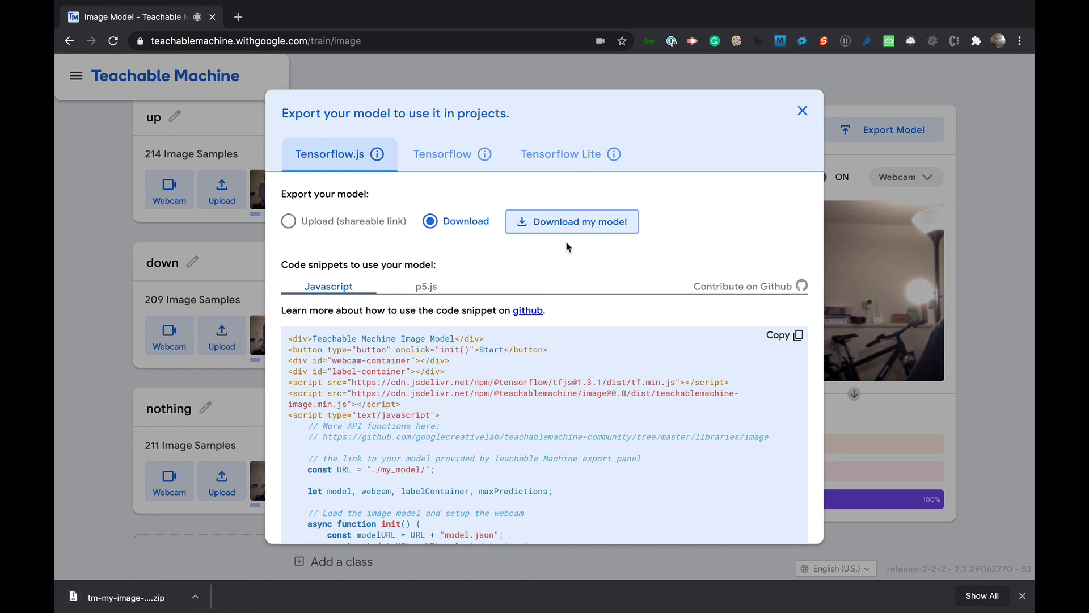
{"action": "left_click", "coordinate": [427, 288]}
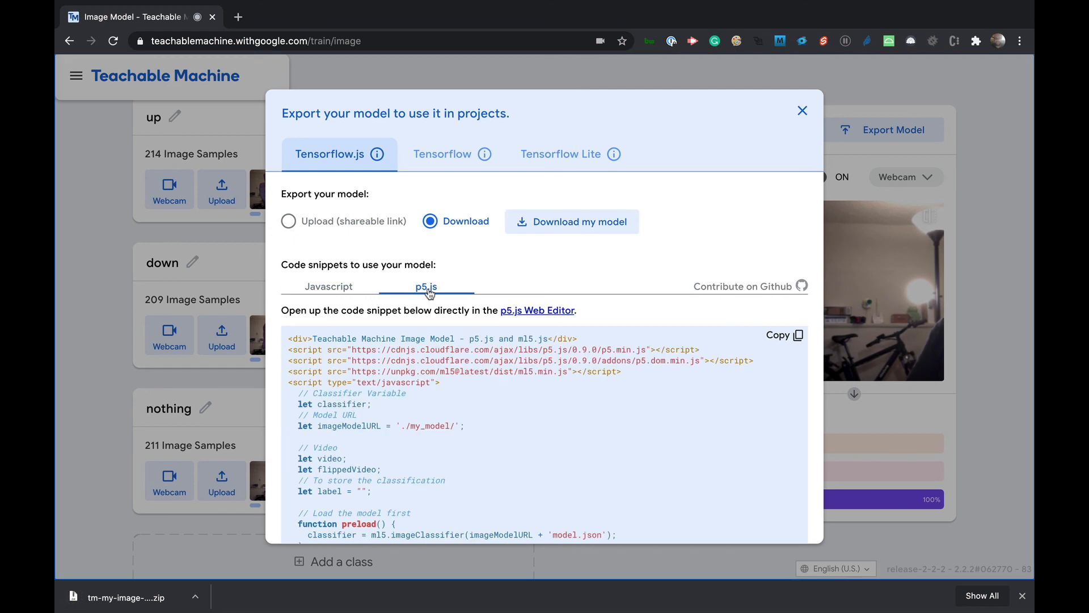